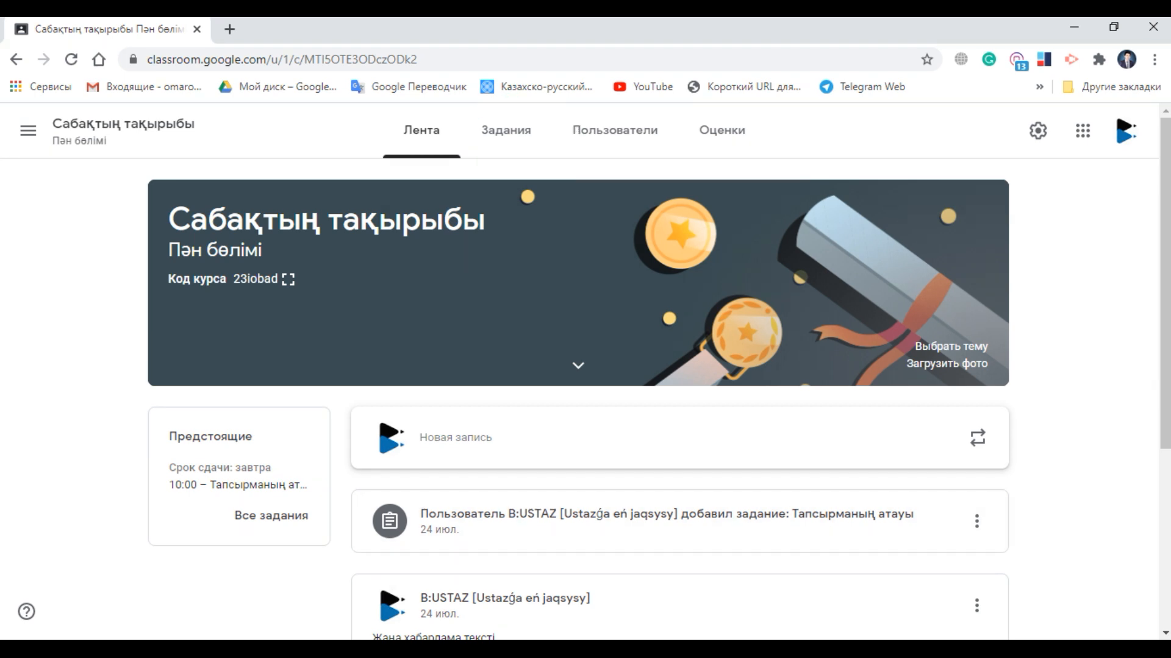
Step: Create a quiz assignment (Задание с тестом) in the course's classwork and open its attached Blank Quiz form for editing
left_click(505, 131)
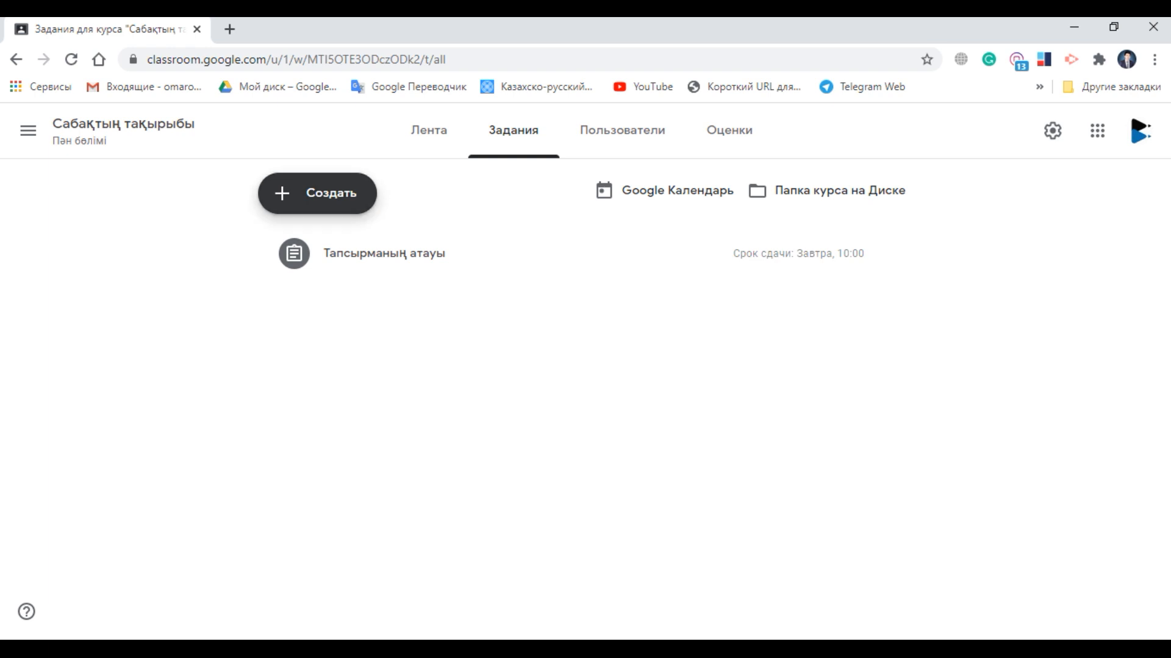
left_click(317, 193)
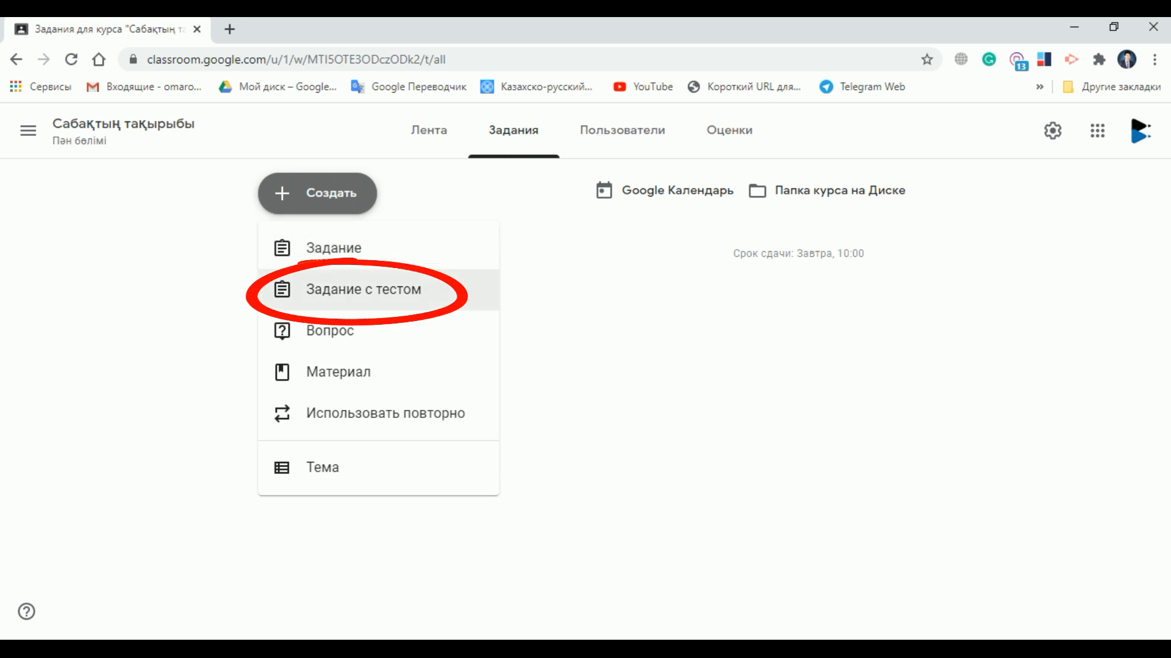
left_click(363, 289)
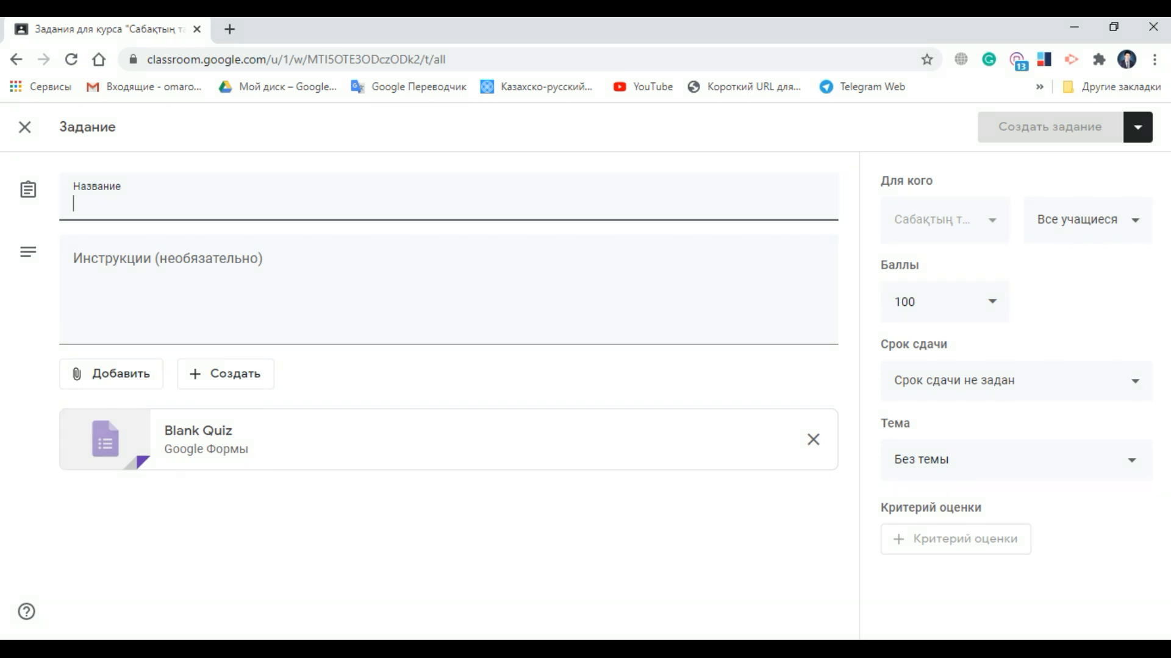
left_click(335, 462)
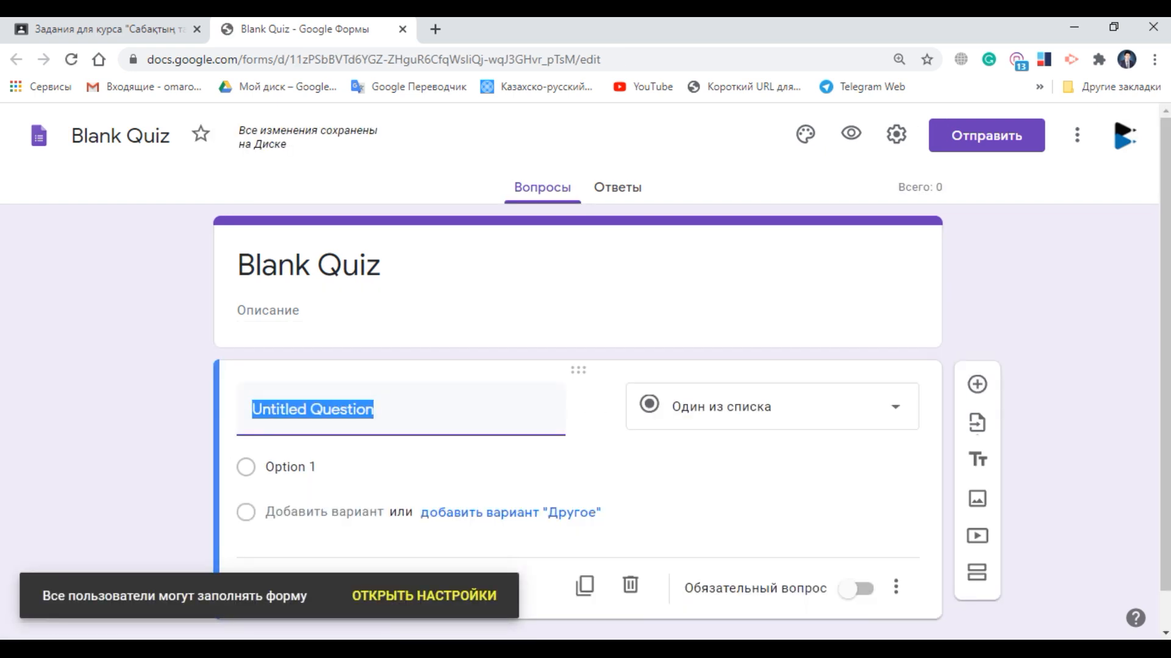
Step: Title the form "Тест тақырыбы" and enter "Тест сипаттамасы" as its description
left_click(308, 266)
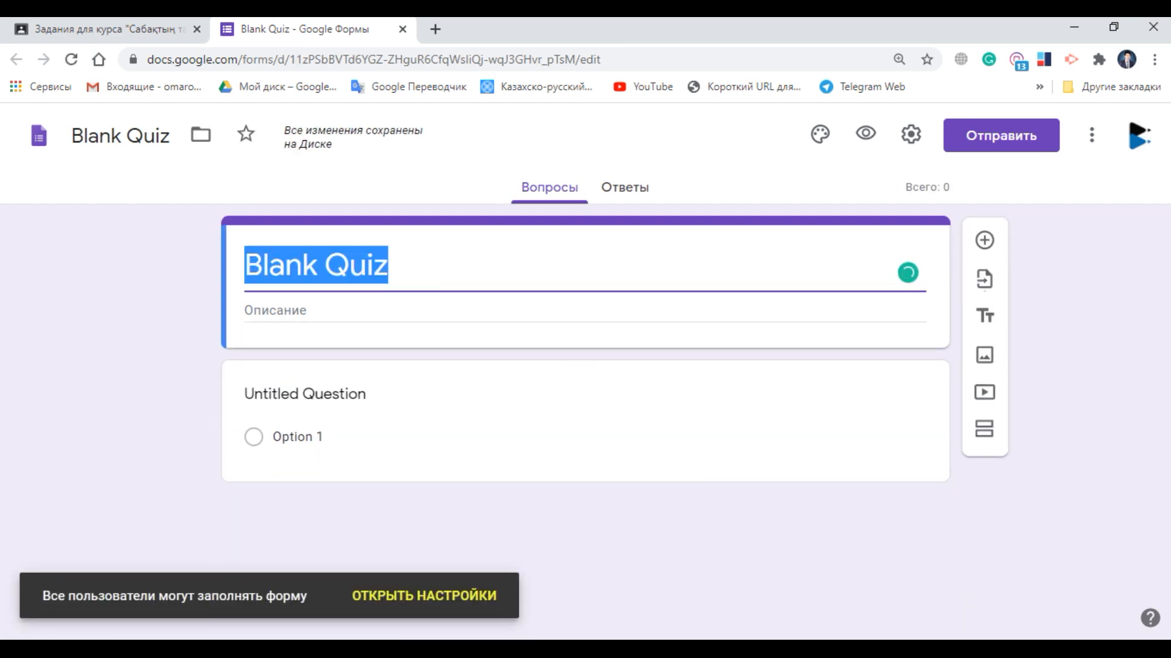
type("Тест ")
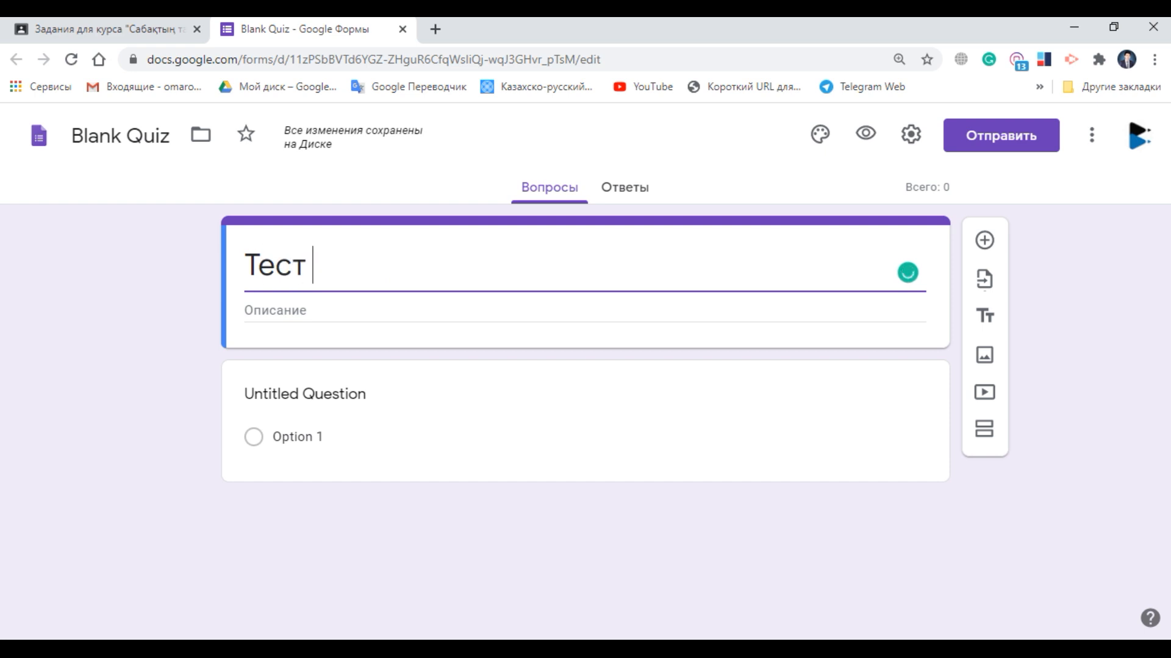
type("тақырыбы")
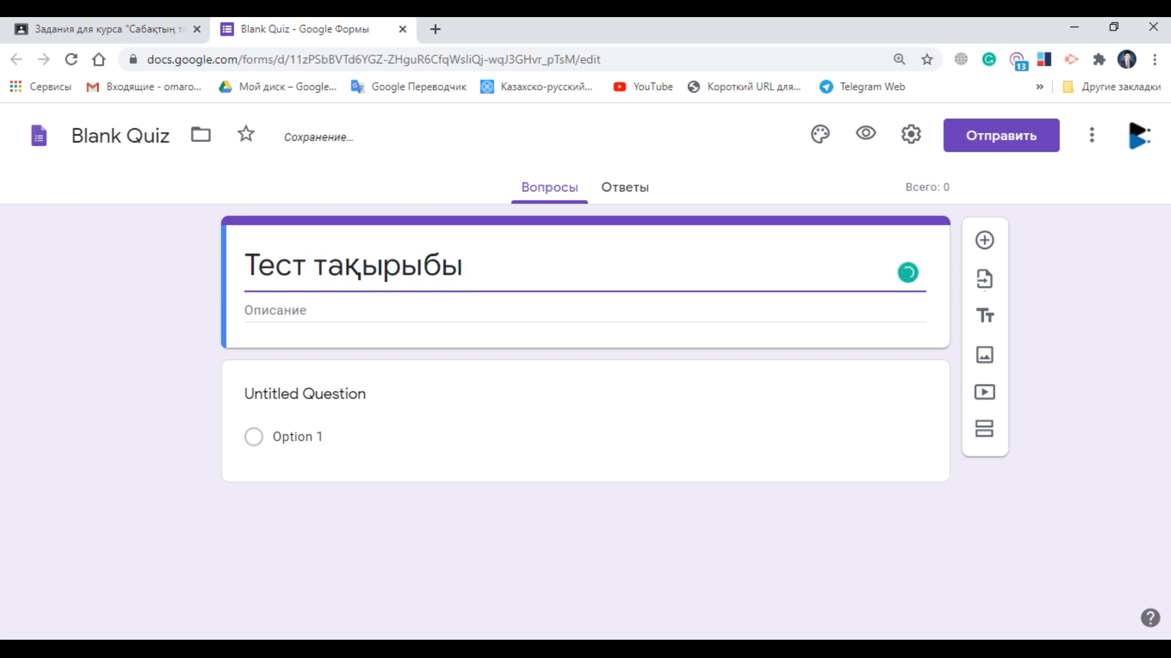
left_click(340, 306)
type("Тест сипаттамасы")
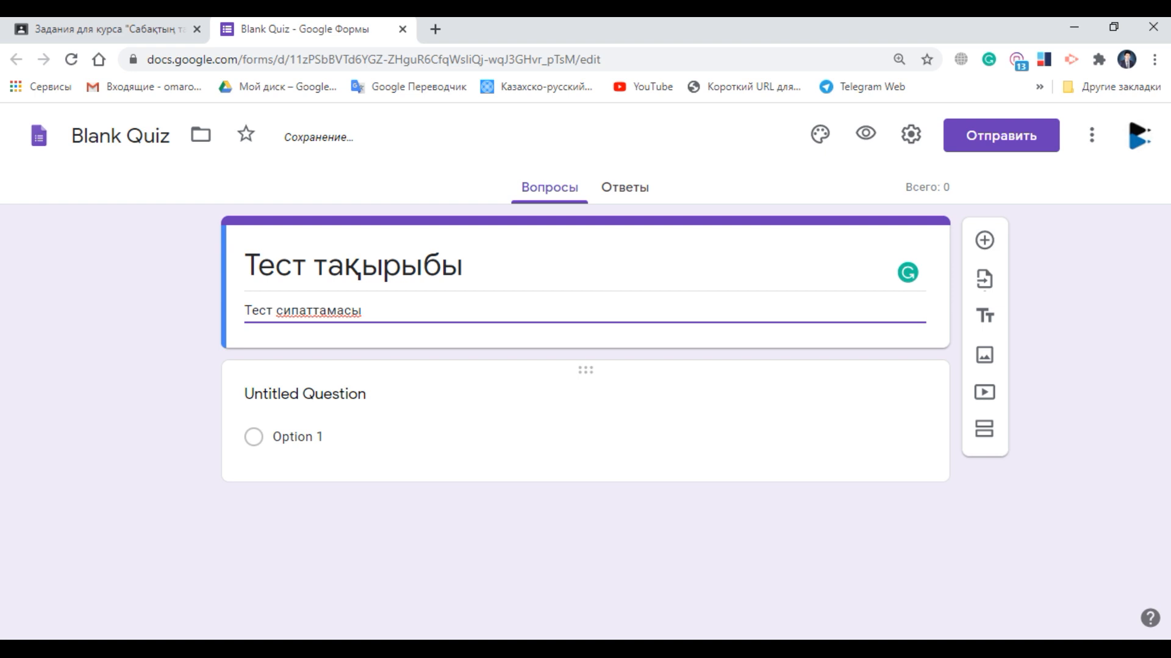
Step: Review the available question types for the untitled question and title it "Сұрақ №1"
left_click(600, 370)
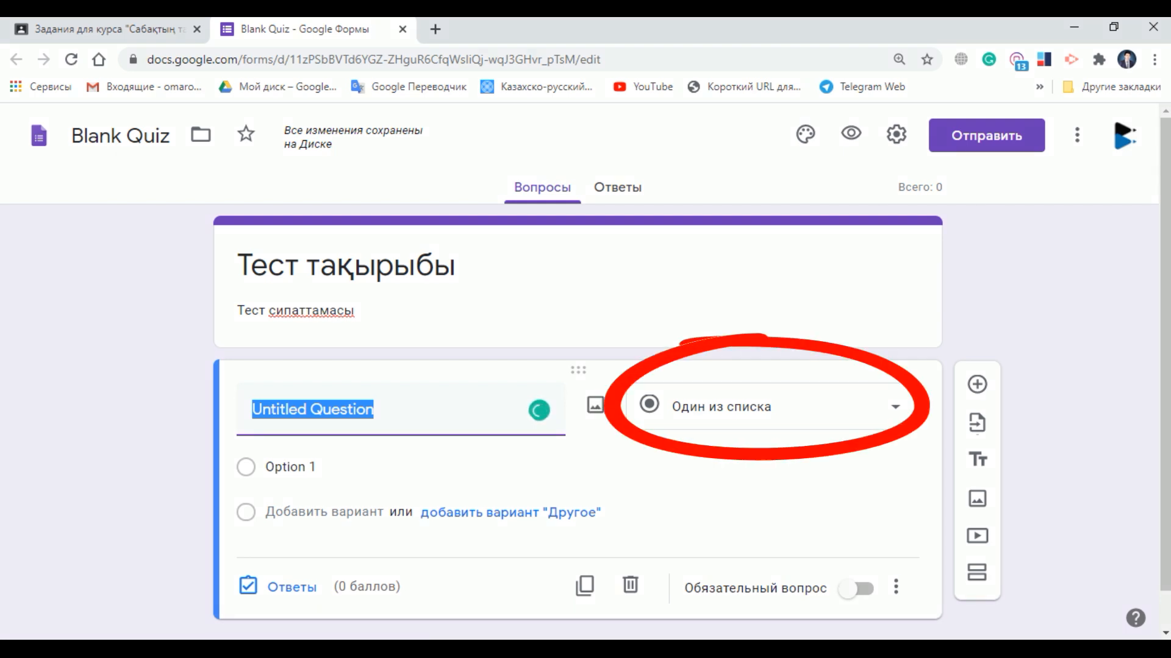
left_click(853, 413)
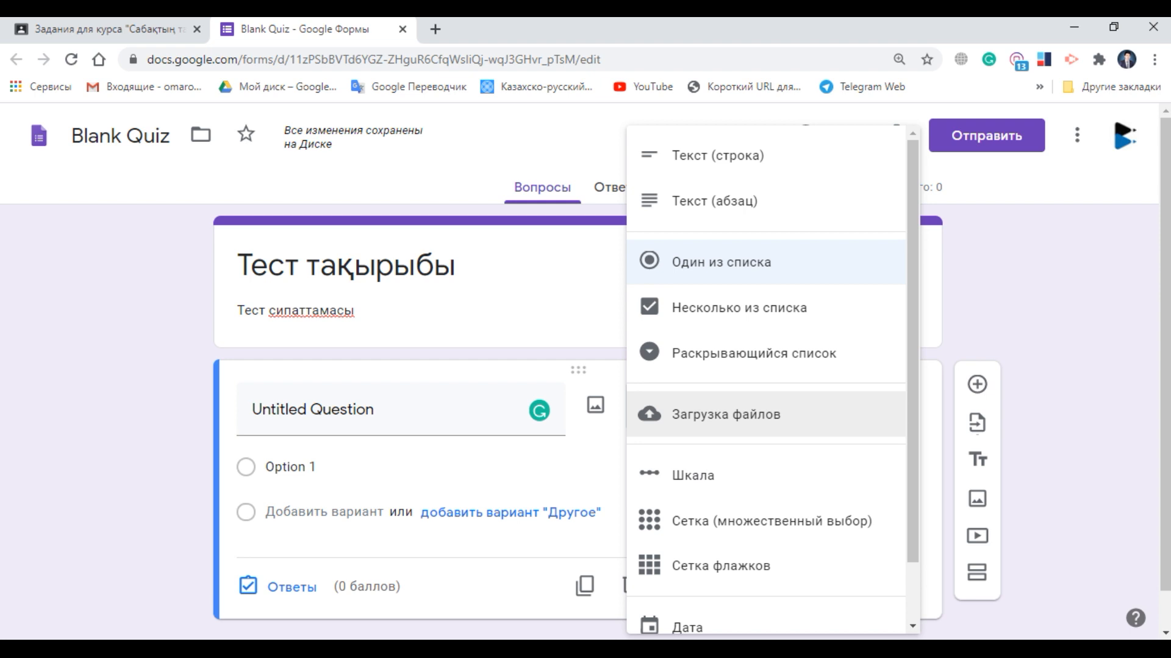
scroll(765, 384, "down", 1)
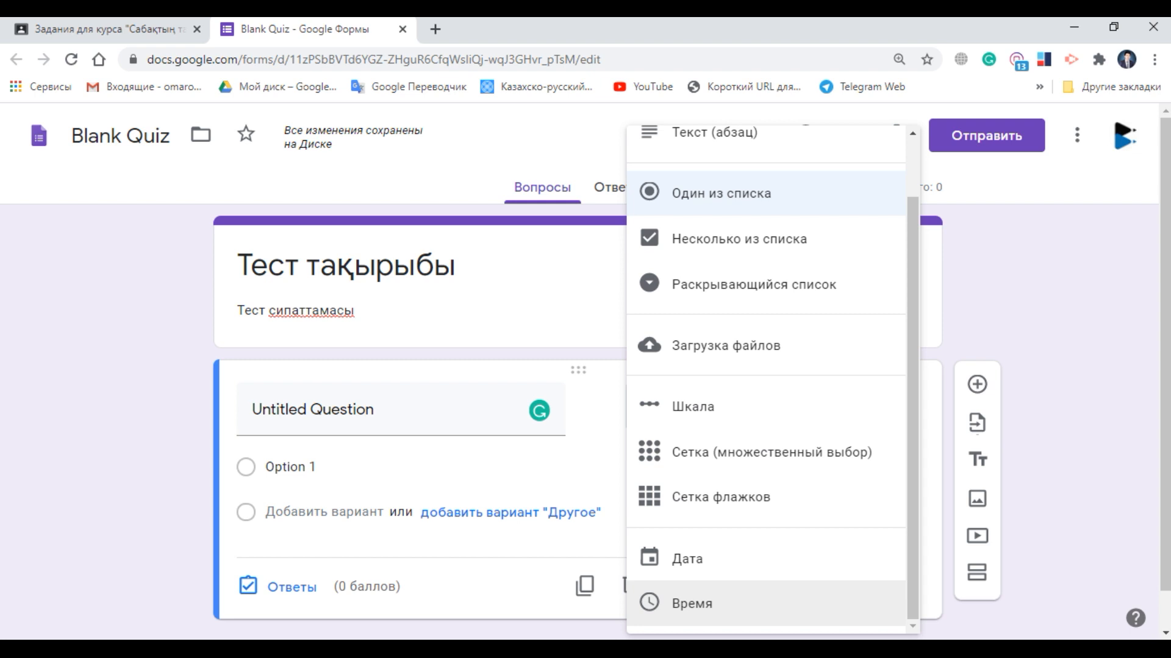
left_click(123, 511)
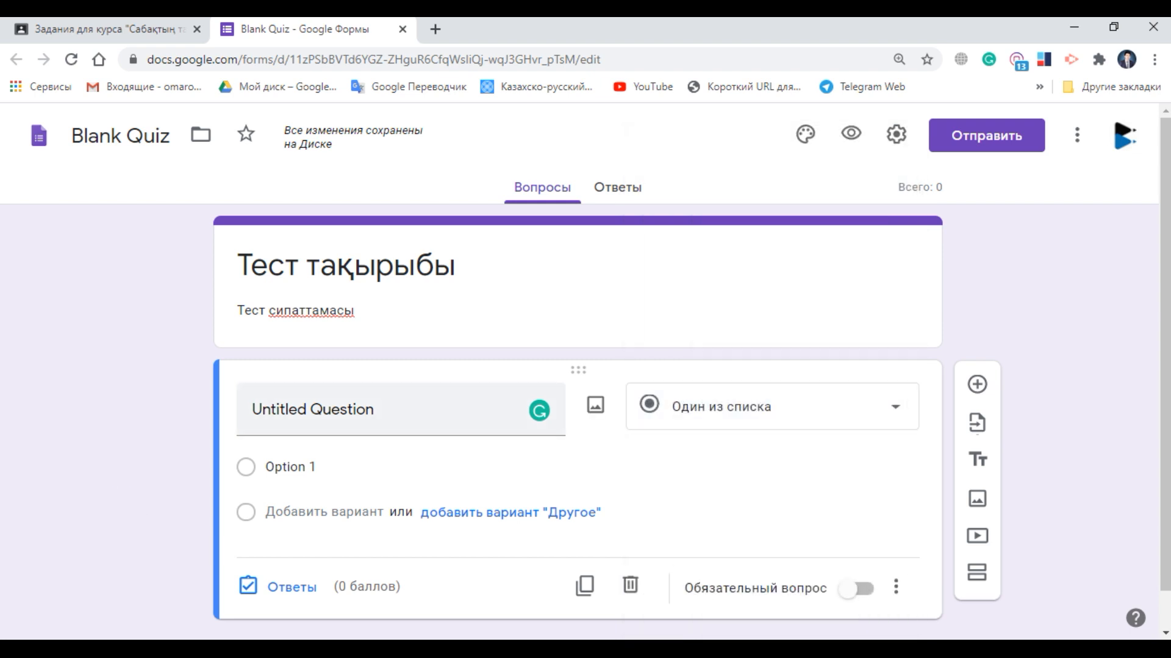
left_click(366, 410)
type("Сұра")
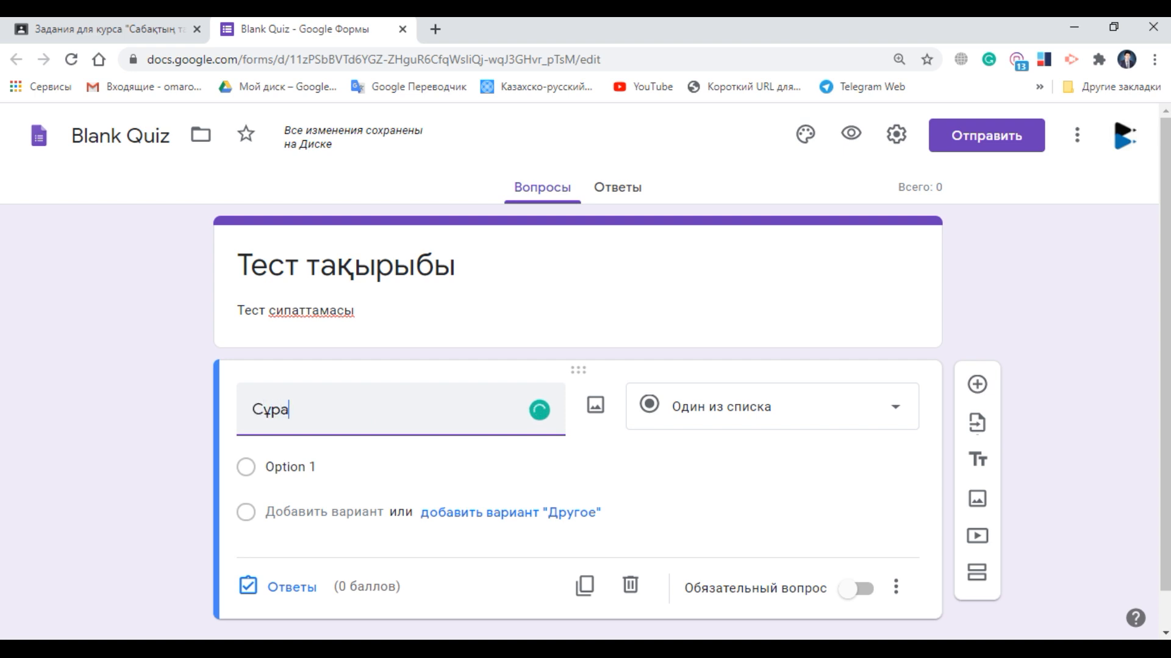
type("қ №1")
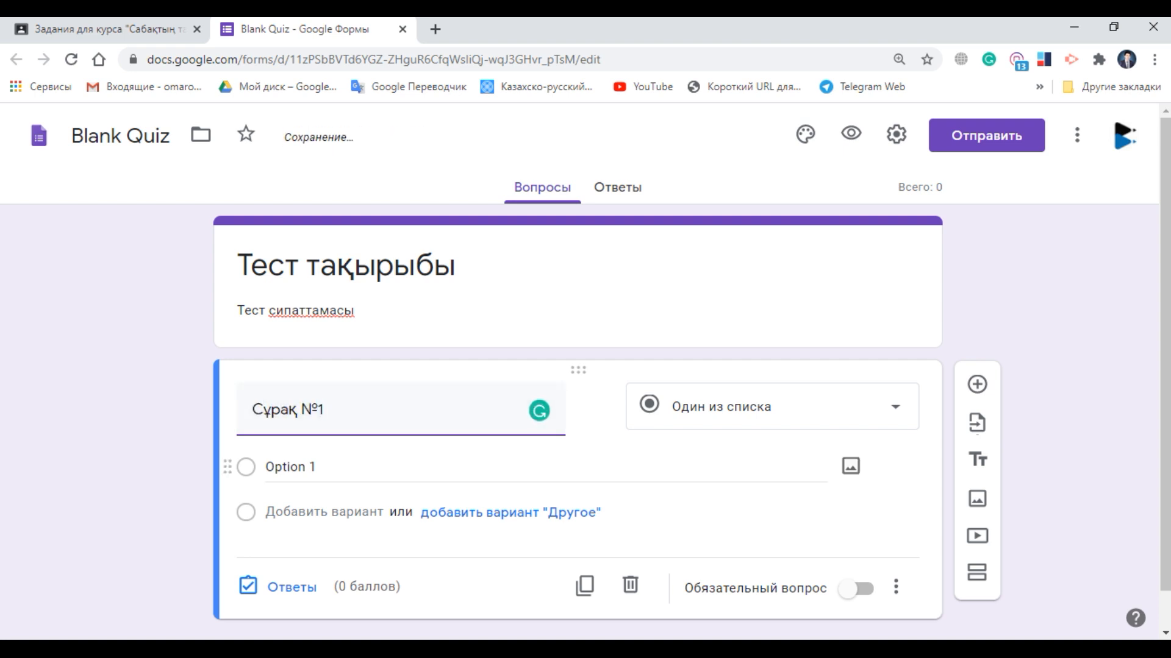
Step: Give the first question three answer options: "Нұсқа №1", "Нұсқа №2" and "Нұсқа №3"
left_click(295, 466)
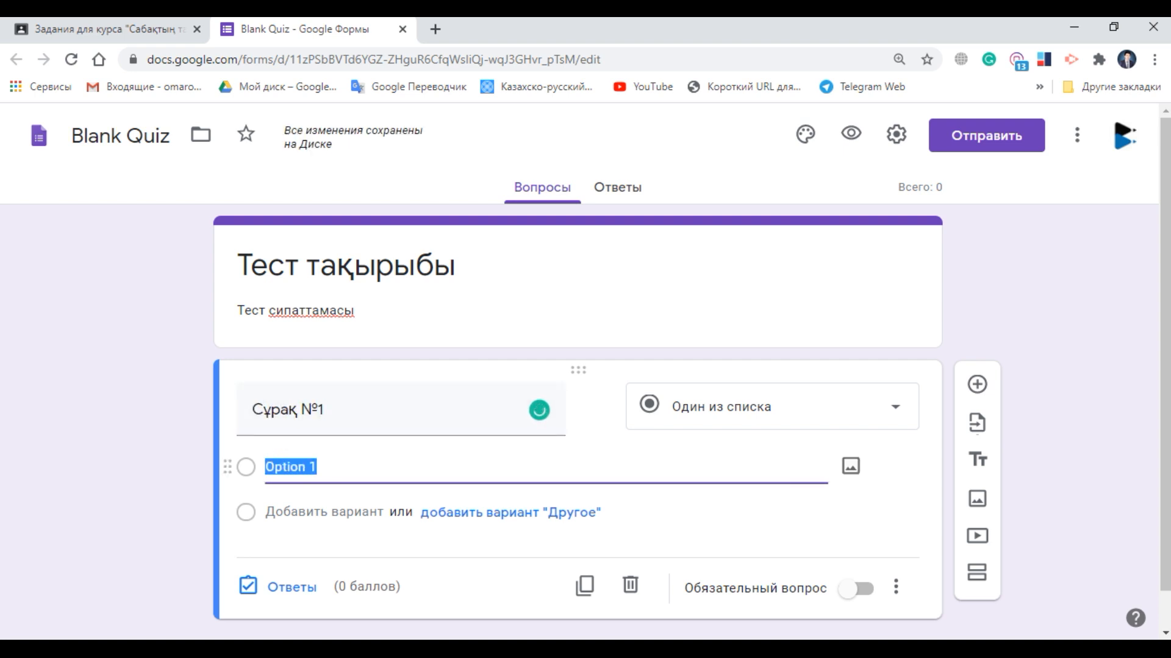
type("Нұсқа №1")
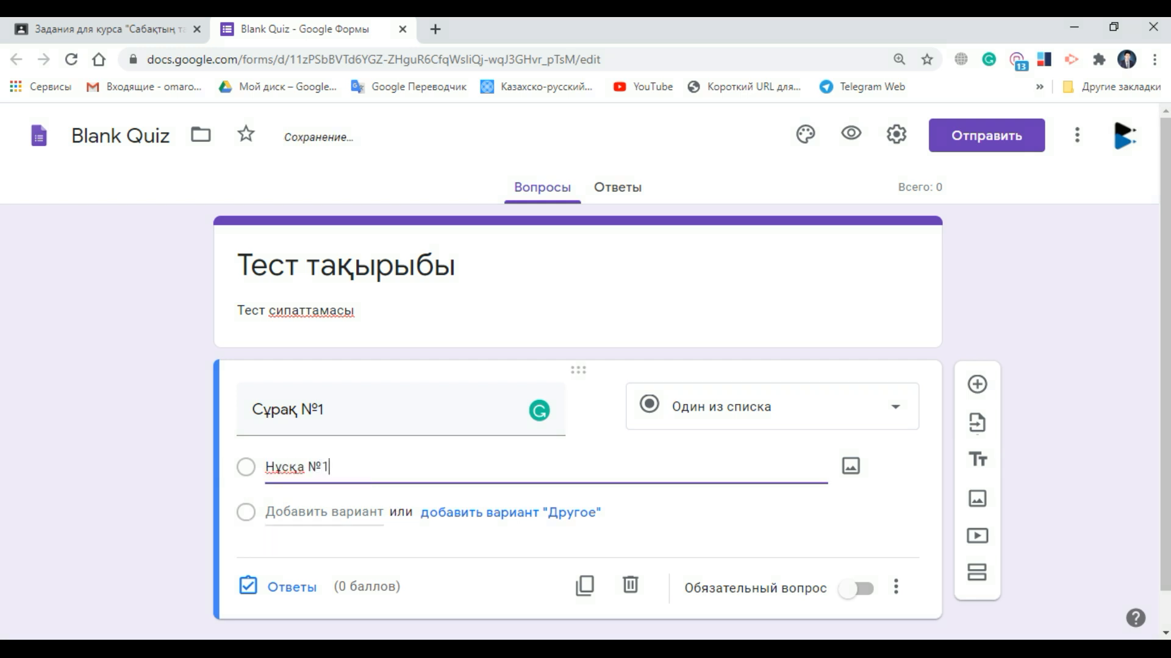
key("Return")
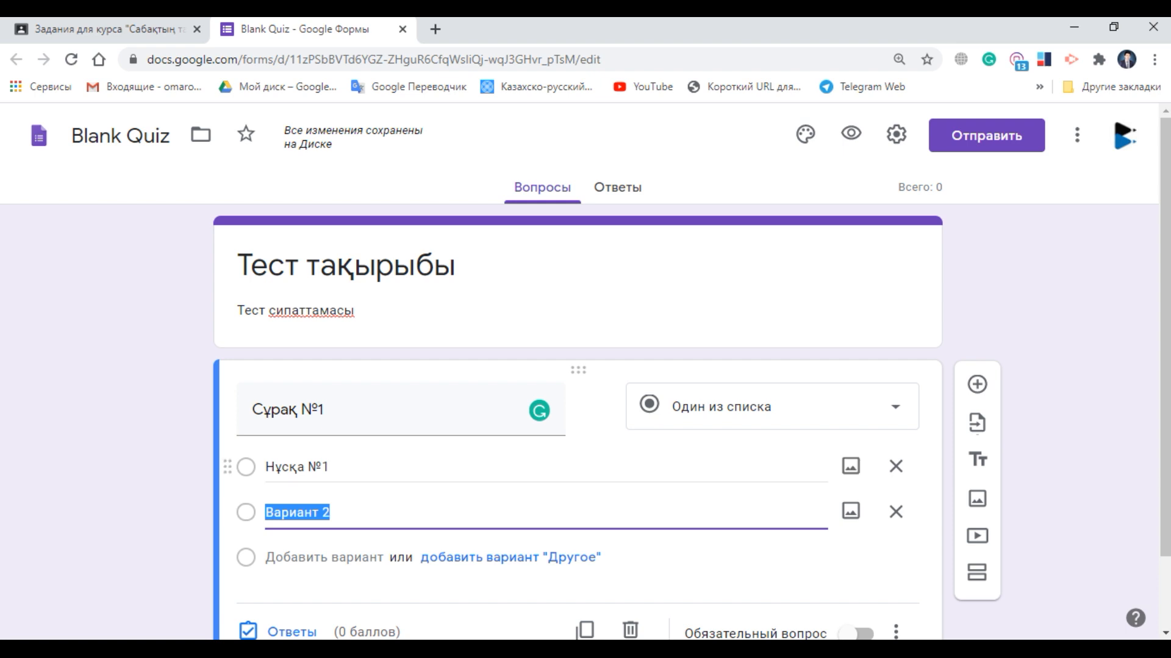
type("Нұс")
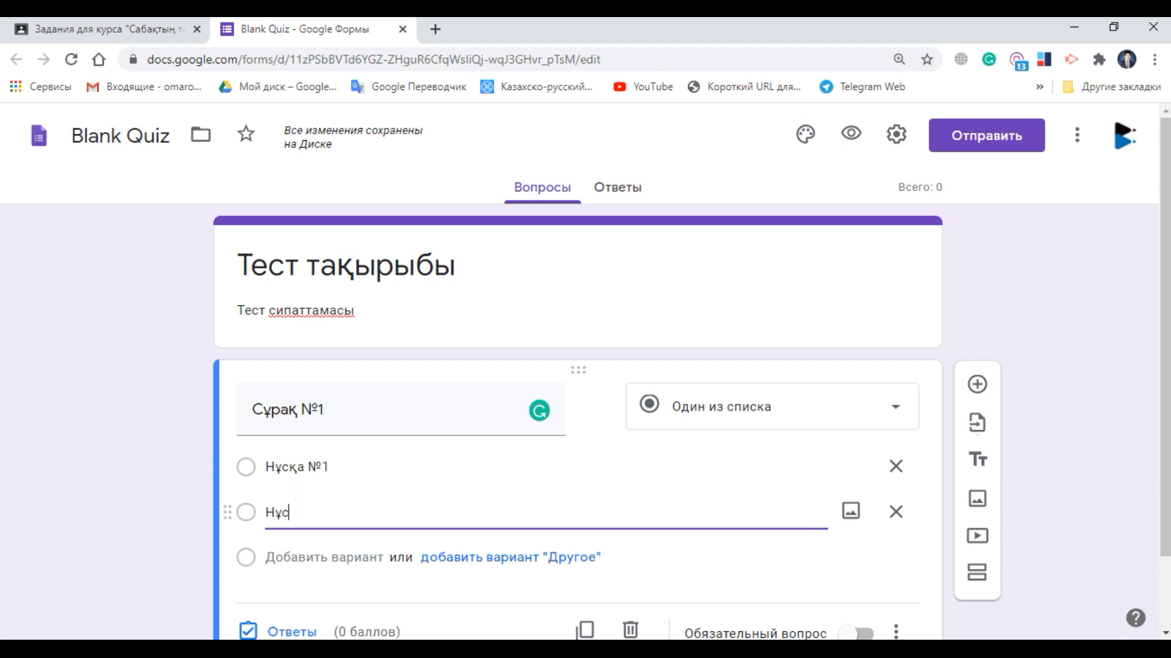
type("қа №2")
key("Return")
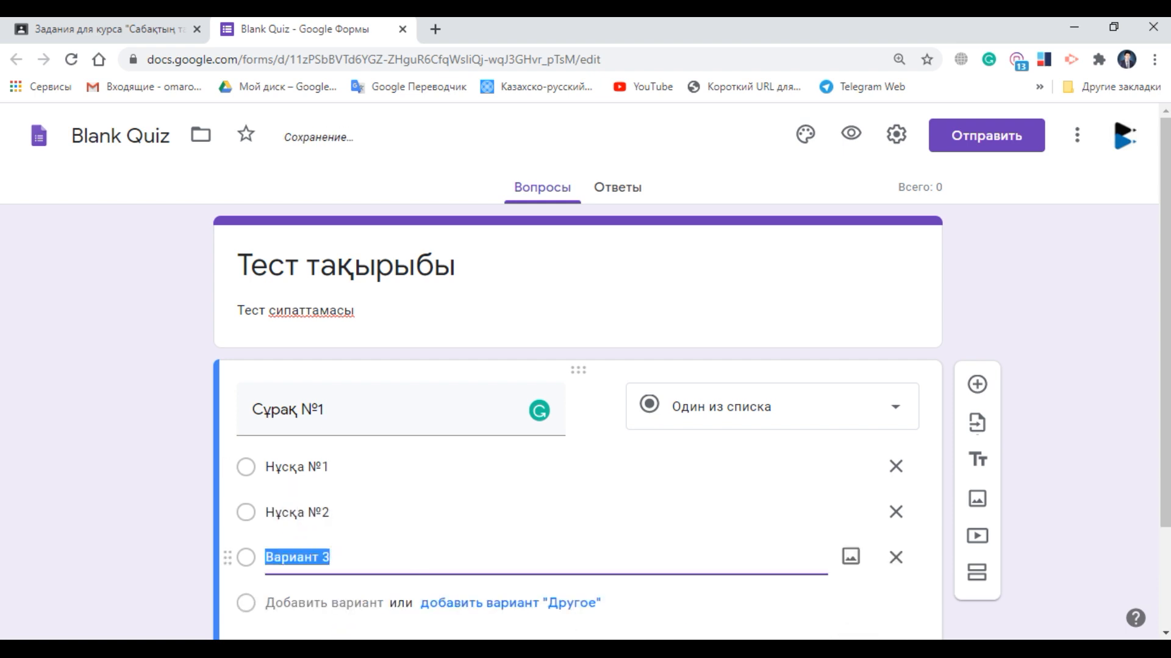
type("Нұск")
type("а №3")
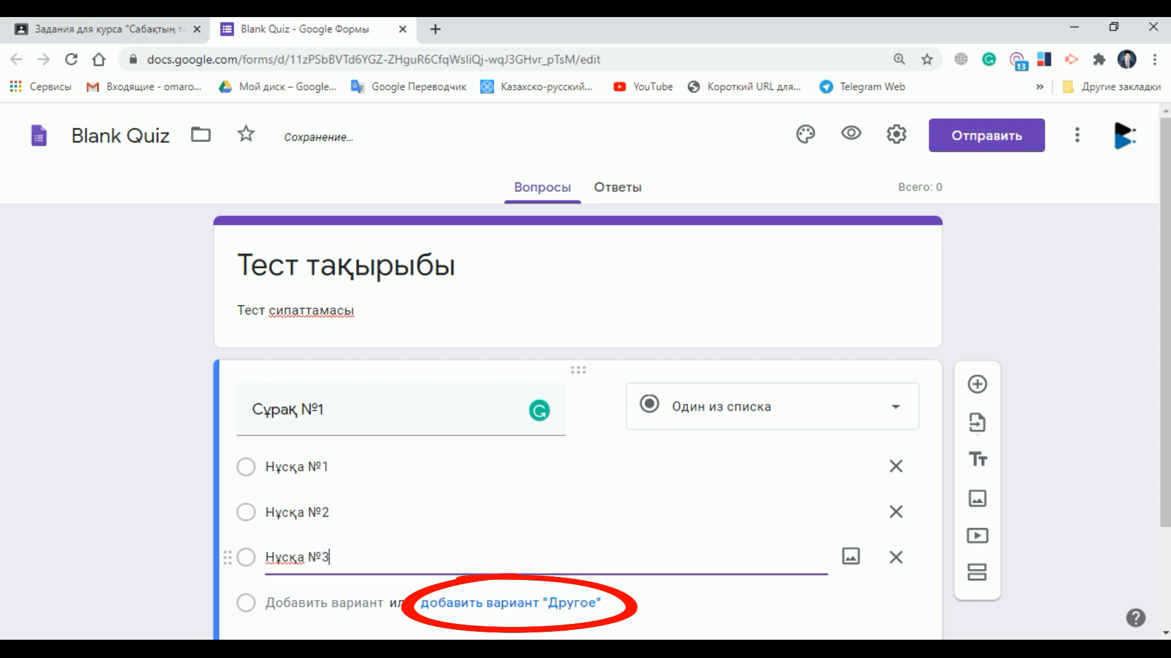
Step: Mark "Нұсқа №2" as the correct answer in the first question's answer key and set its score to 1 point
scroll(578, 365, "down", 2)
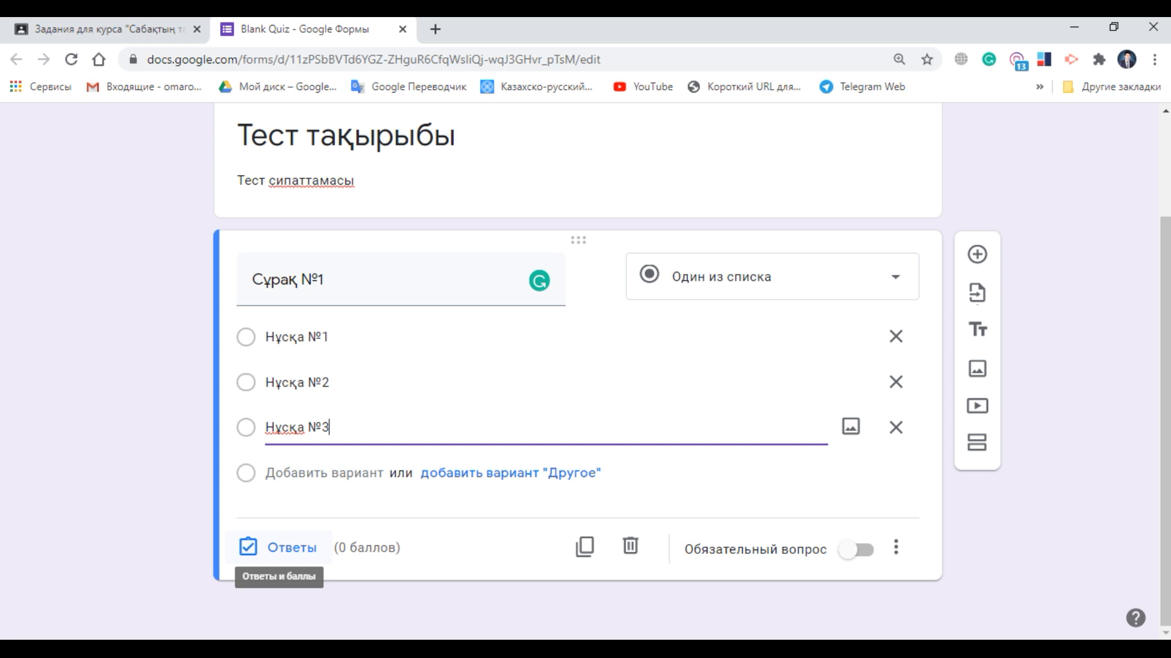
left_click(287, 548)
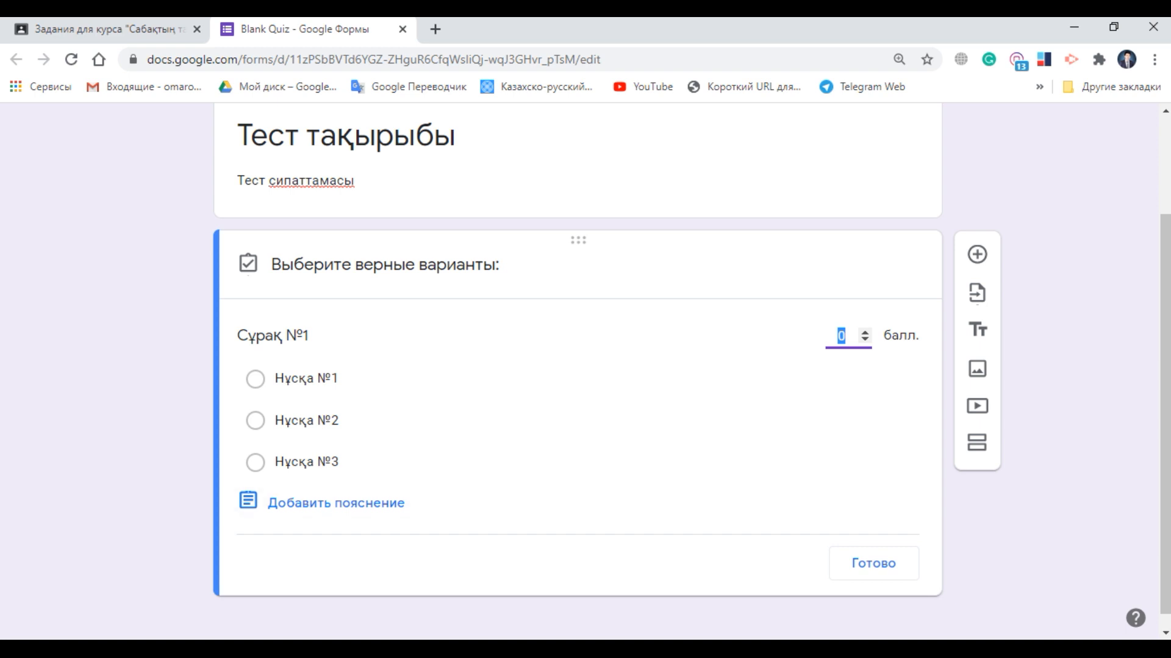
left_click(256, 421)
left_click(864, 332)
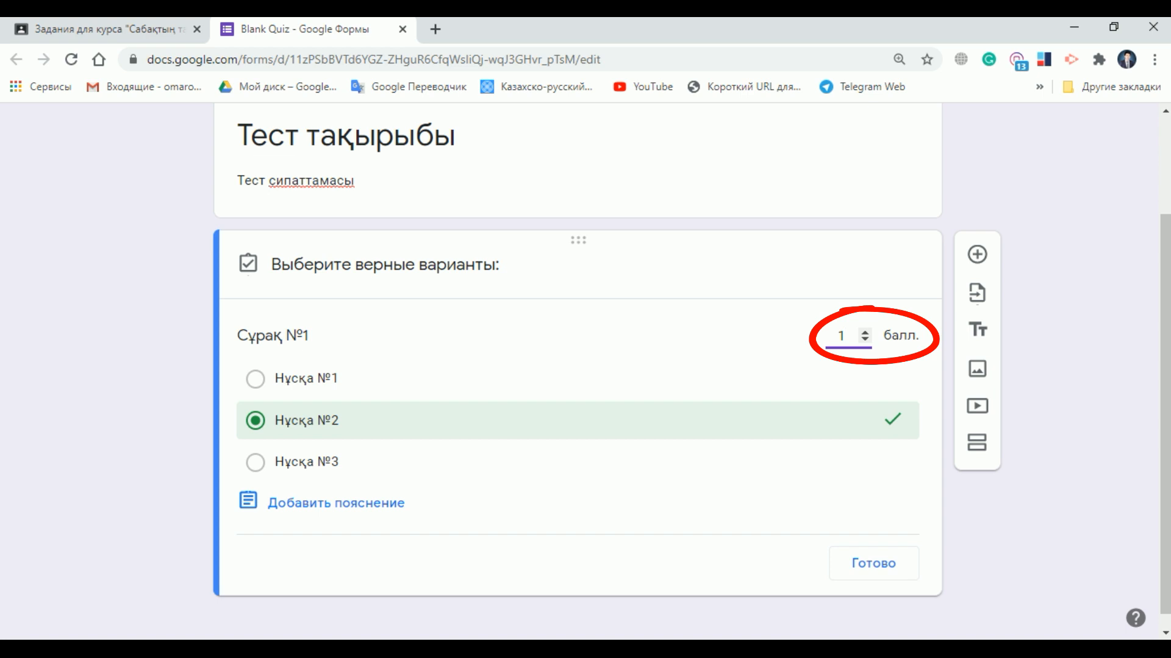
Step: Add the feedback message "Керемет!" for correct answers to the first question and save it
left_click(336, 503)
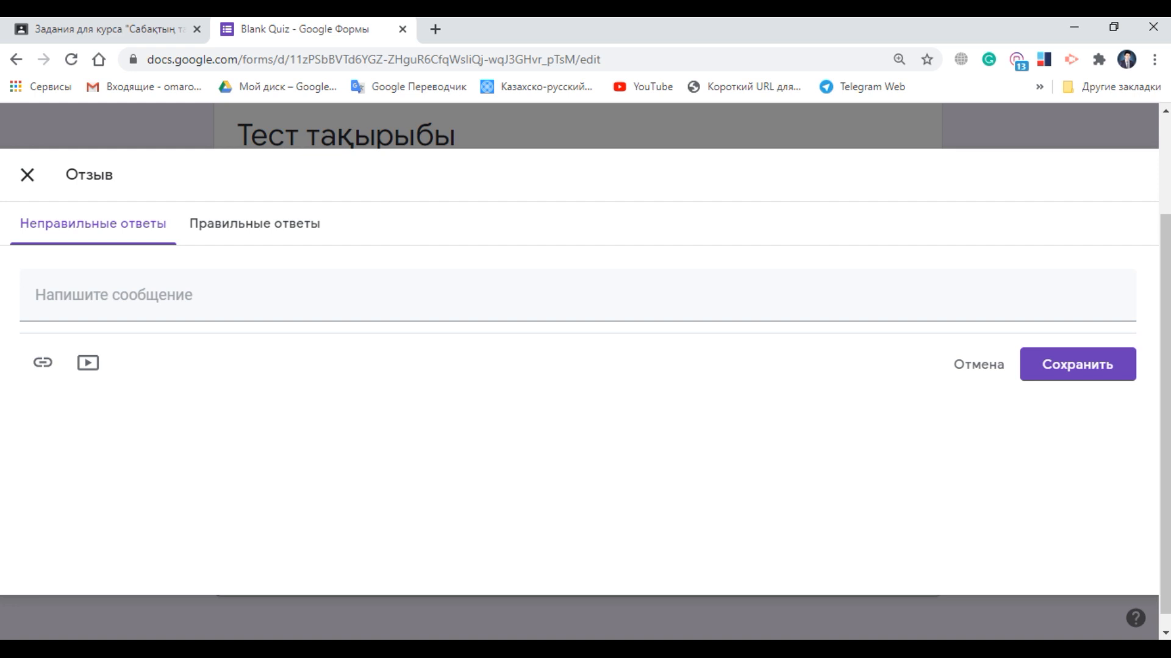
left_click(255, 224)
left_click(220, 284)
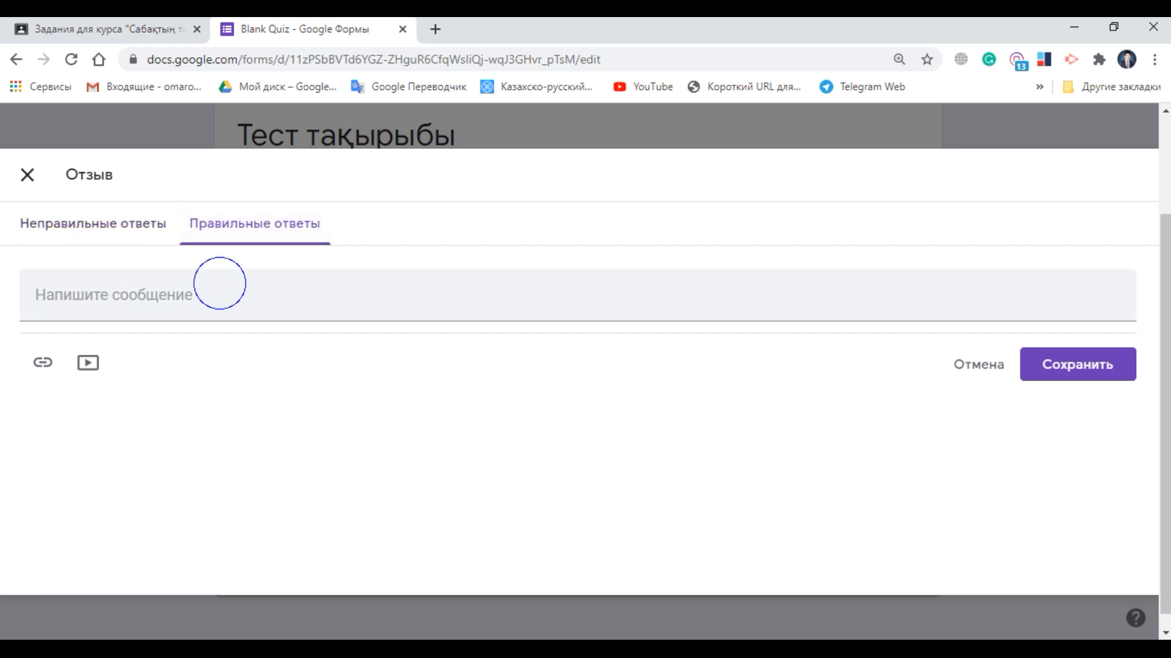
type("Керемет!")
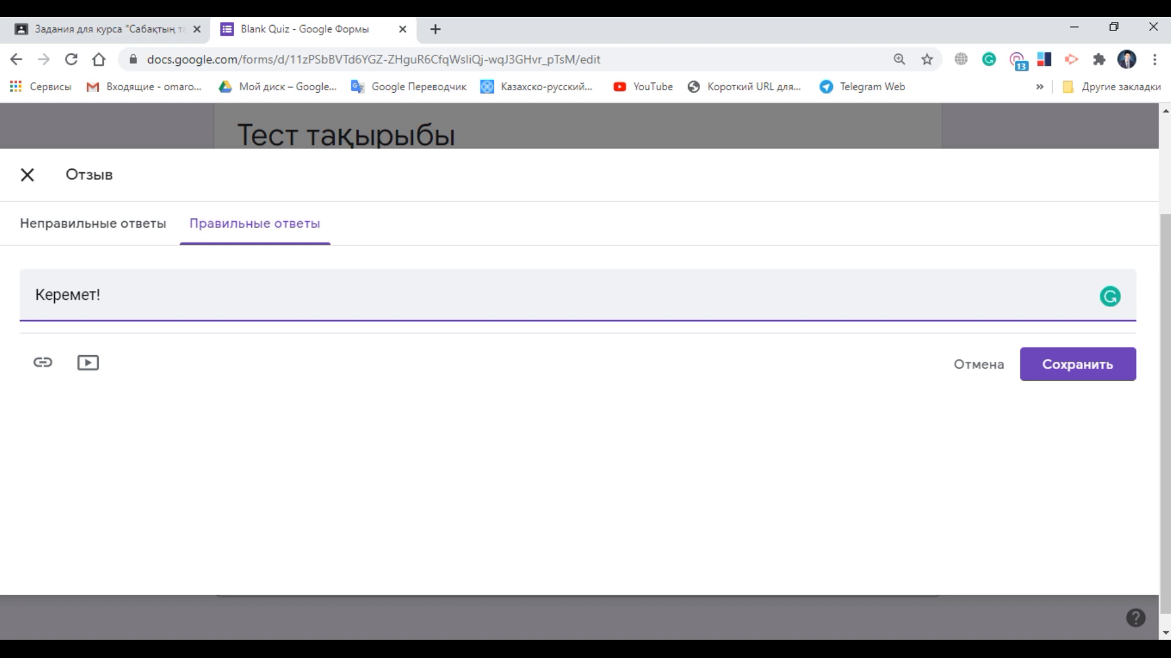
left_click(190, 431)
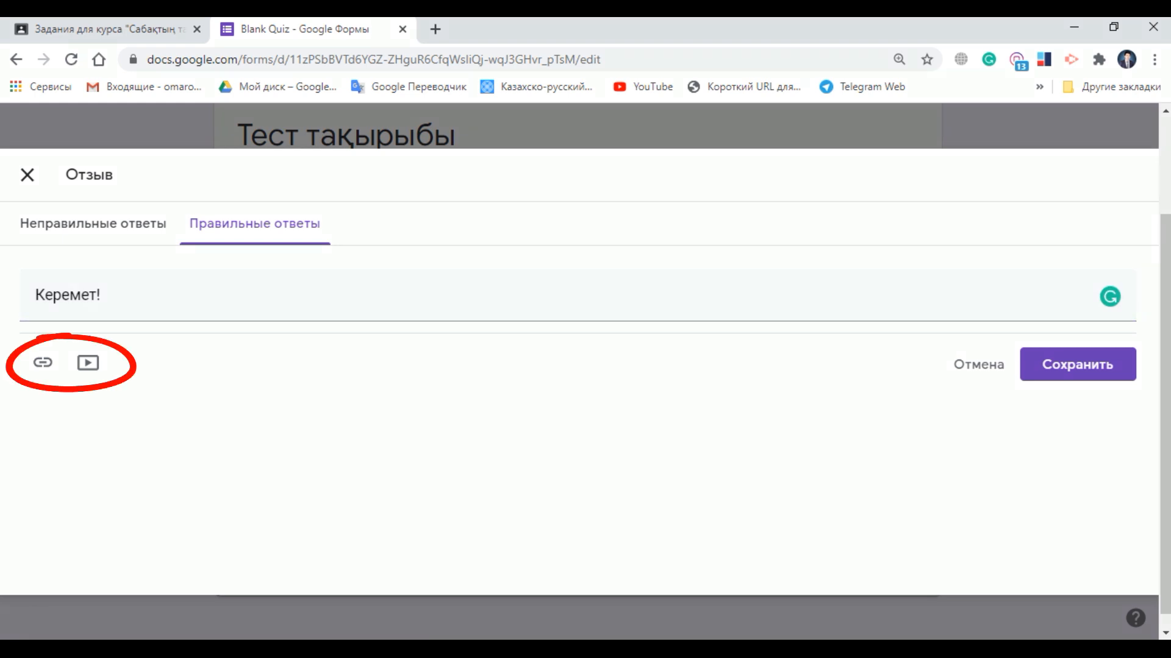
left_click(1059, 363)
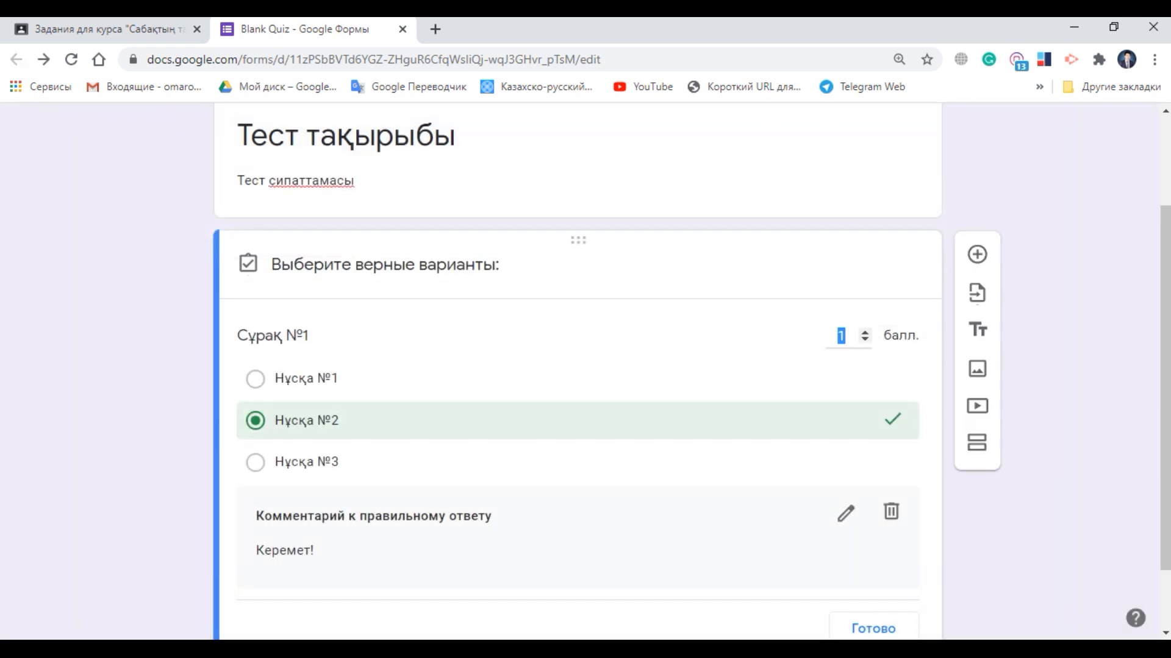
left_click(1043, 495)
Step: Add a second question below the first one and title it "Сұрақ №2"
scroll(1042, 496, "down", 2)
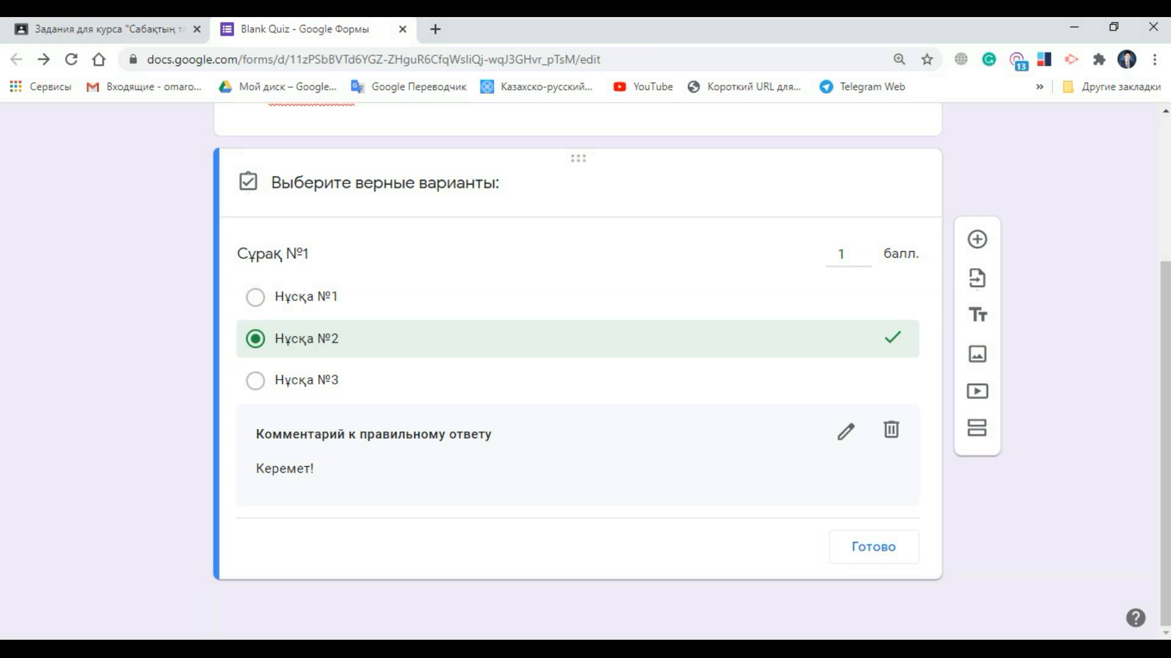
left_click(977, 239)
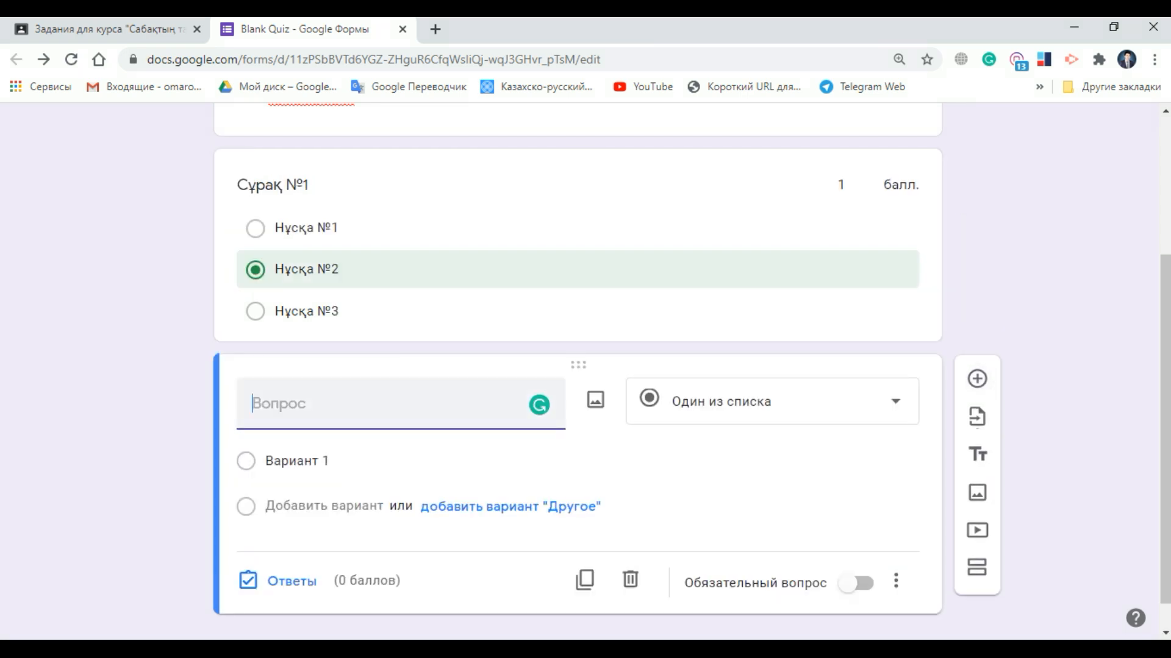
type("Сұрақ №2")
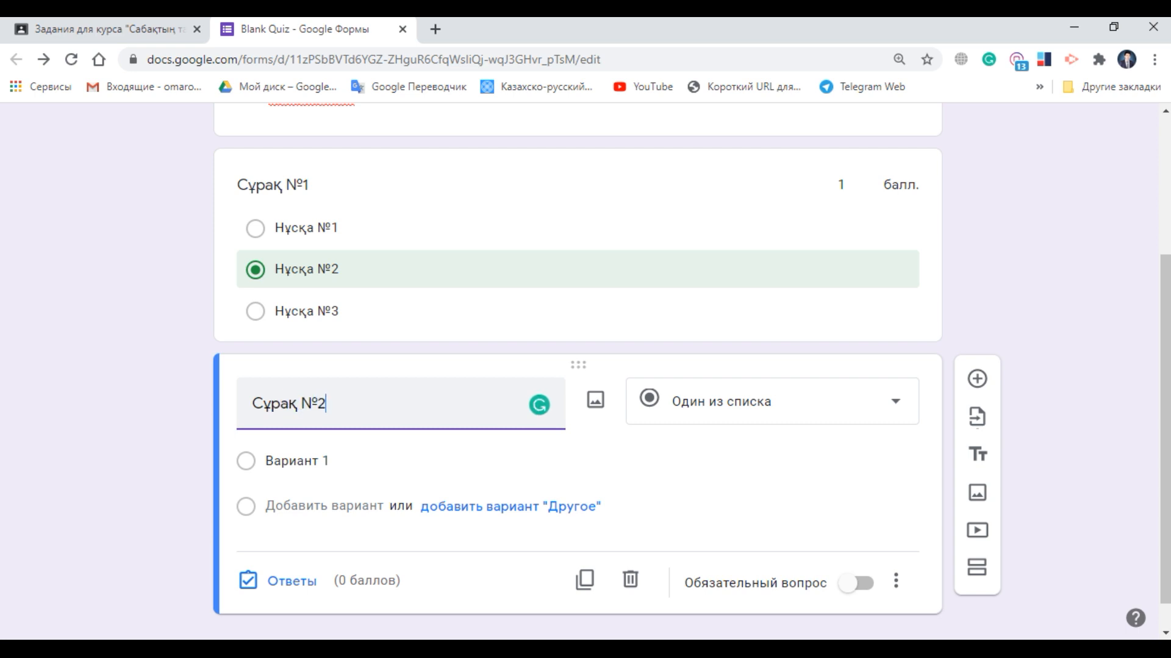
scroll(578, 488, "down", 2)
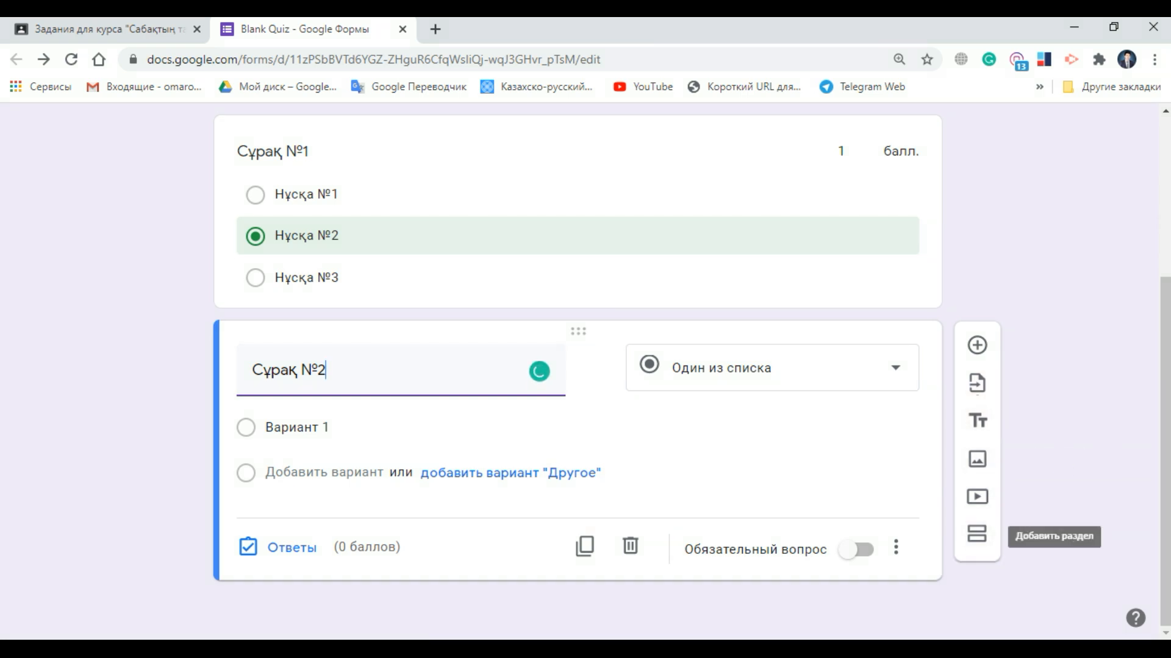
left_click(1065, 472)
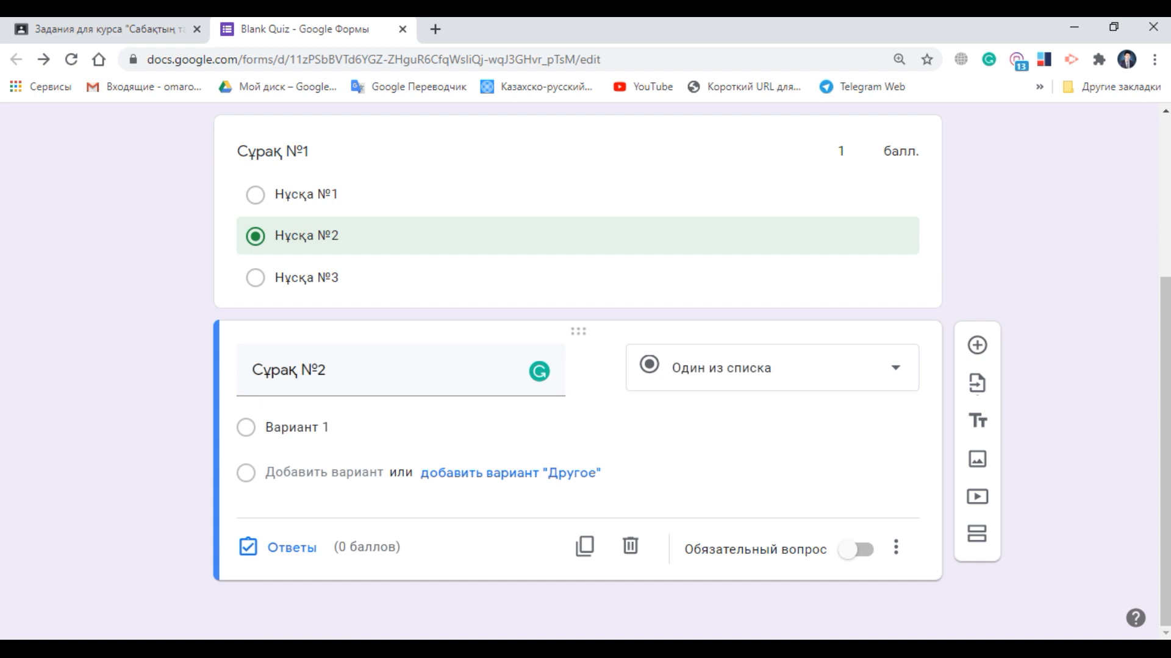
Step: Close the quiz form and reopen it from the assignment's attachment in Google Classroom to check the saved content
scroll(1064, 472, "up", 5)
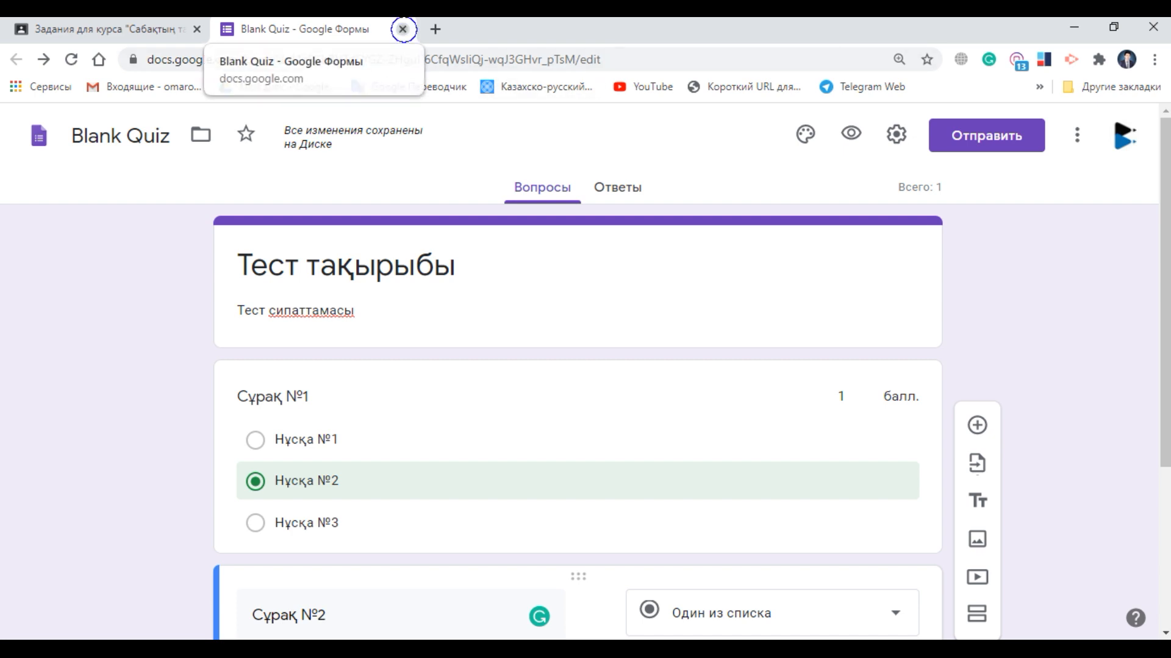
left_click(402, 30)
left_click(247, 443)
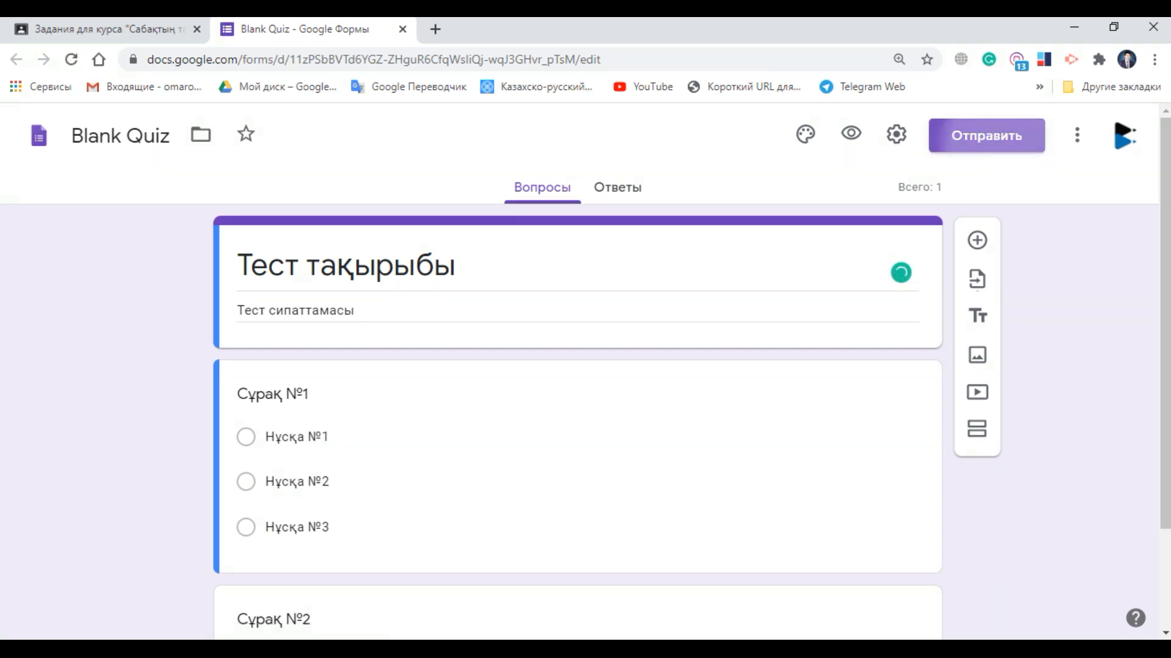
Step: Open the quiz form's send options and copy its full-length response link to the clipboard
left_click(986, 135)
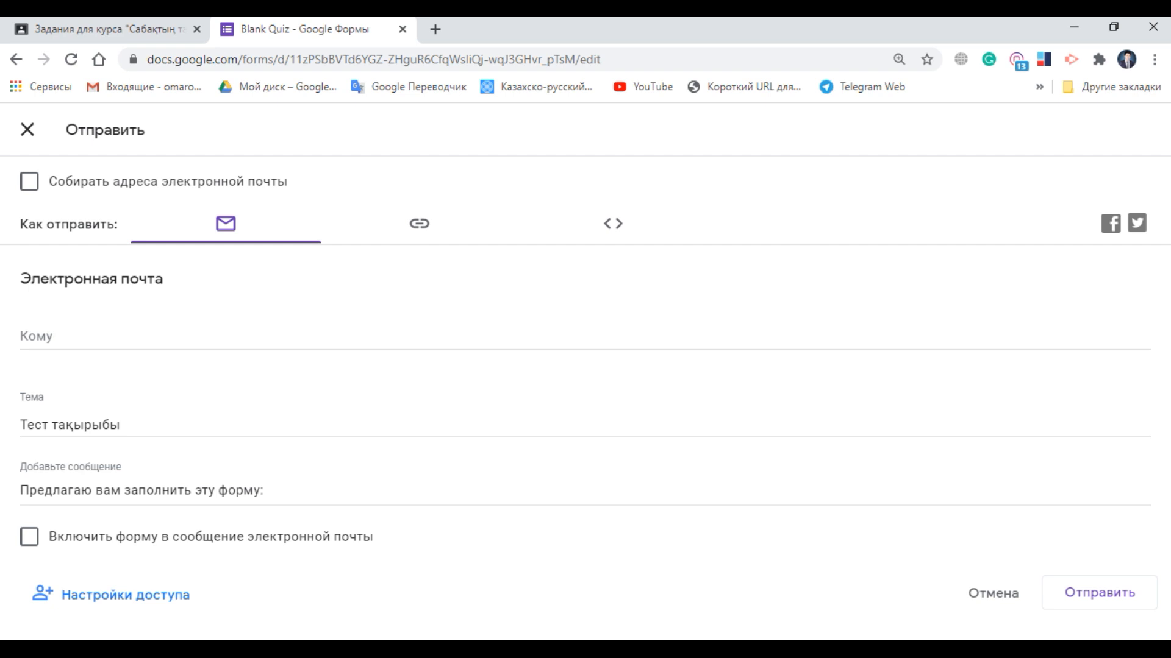
left_click(431, 222)
left_click(349, 311)
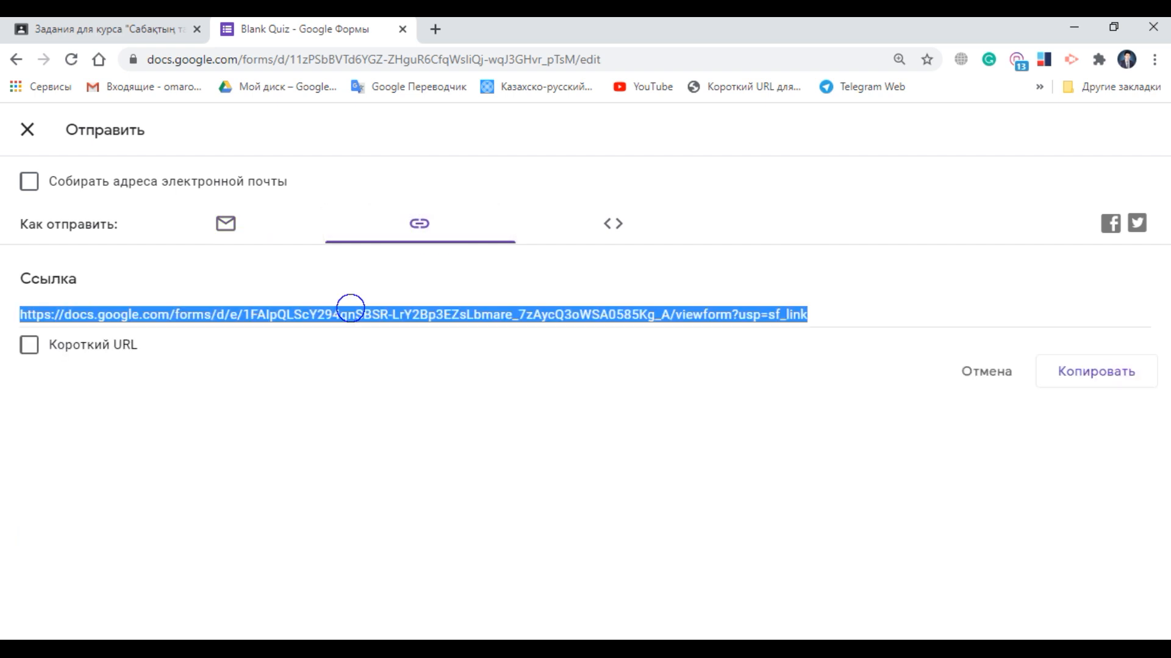
left_click(1097, 370)
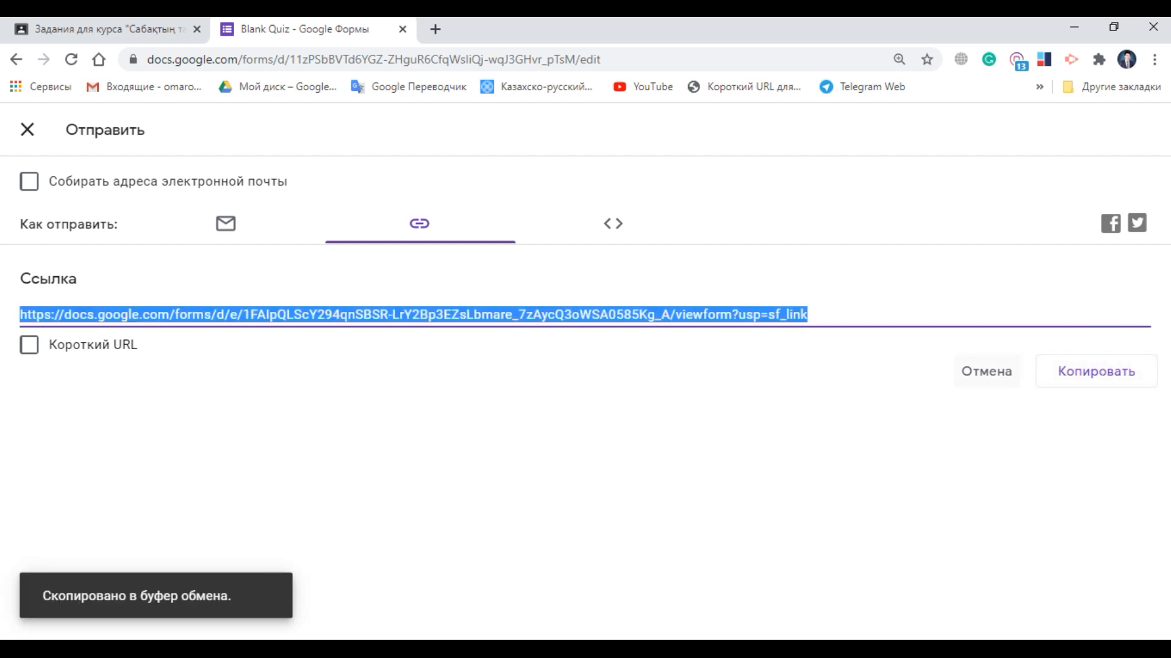
Step: Return to the Google Classroom assignment, title it "Тест тақырыбы" and publish it with the quiz attached
key("ctrl+Tab")
left_click(509, 209)
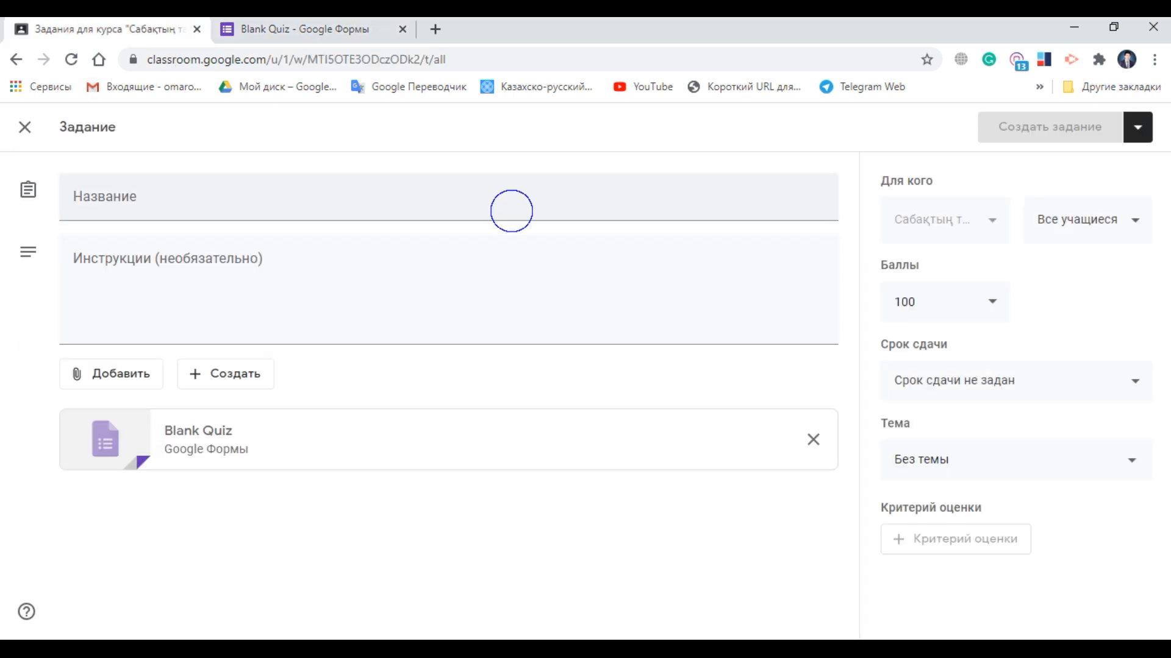
type("Тест тақырыбы")
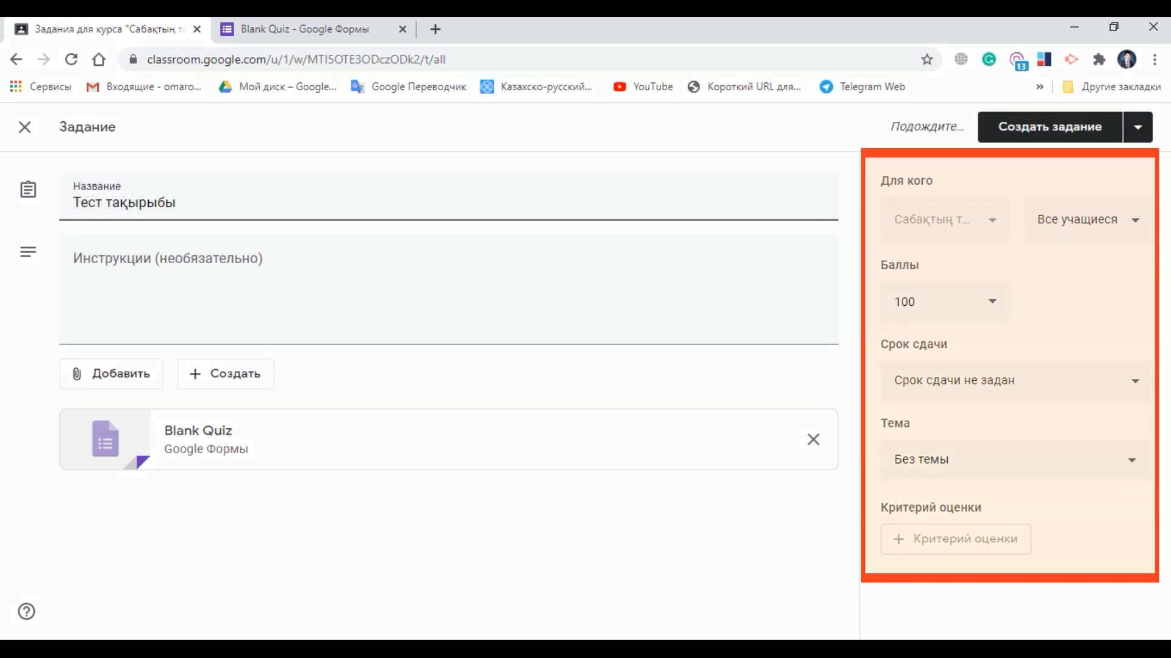
left_click(1043, 128)
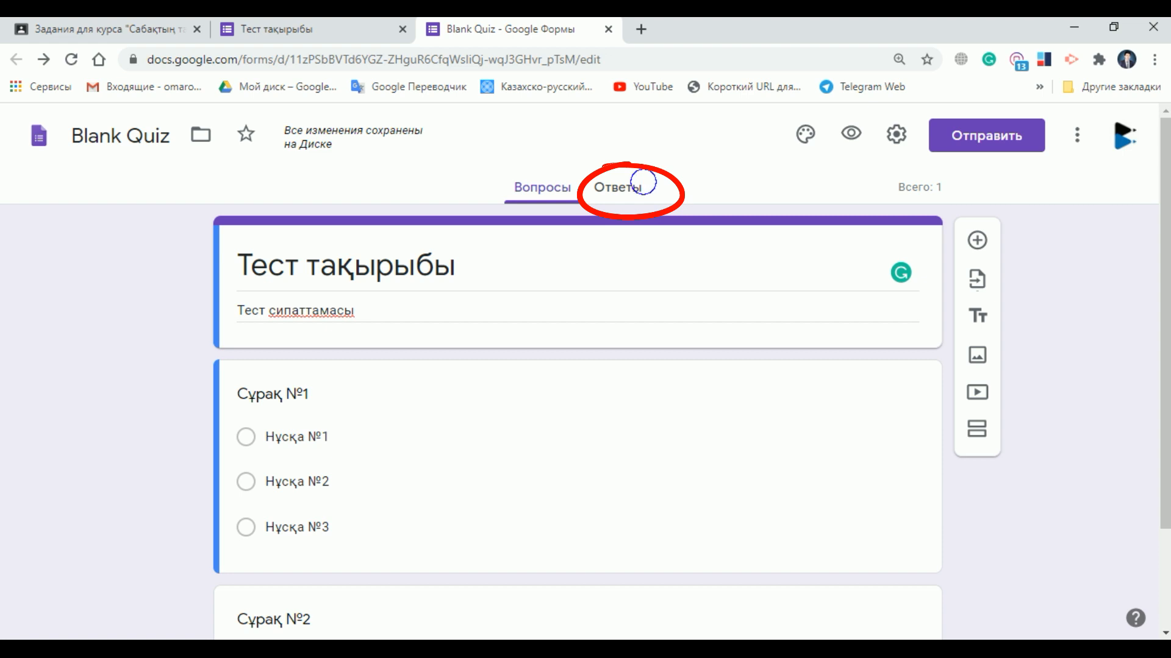
Step: Go to the quiz form's responses and open them as a Google Sheets spreadsheet
left_click(640, 182)
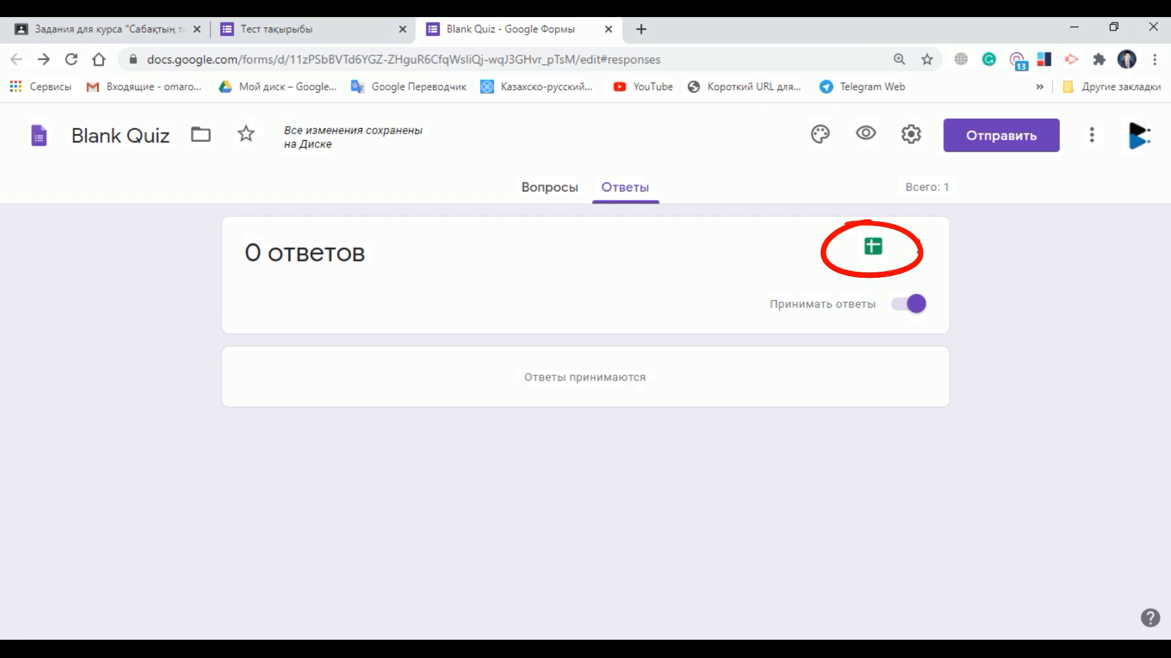
left_click(873, 246)
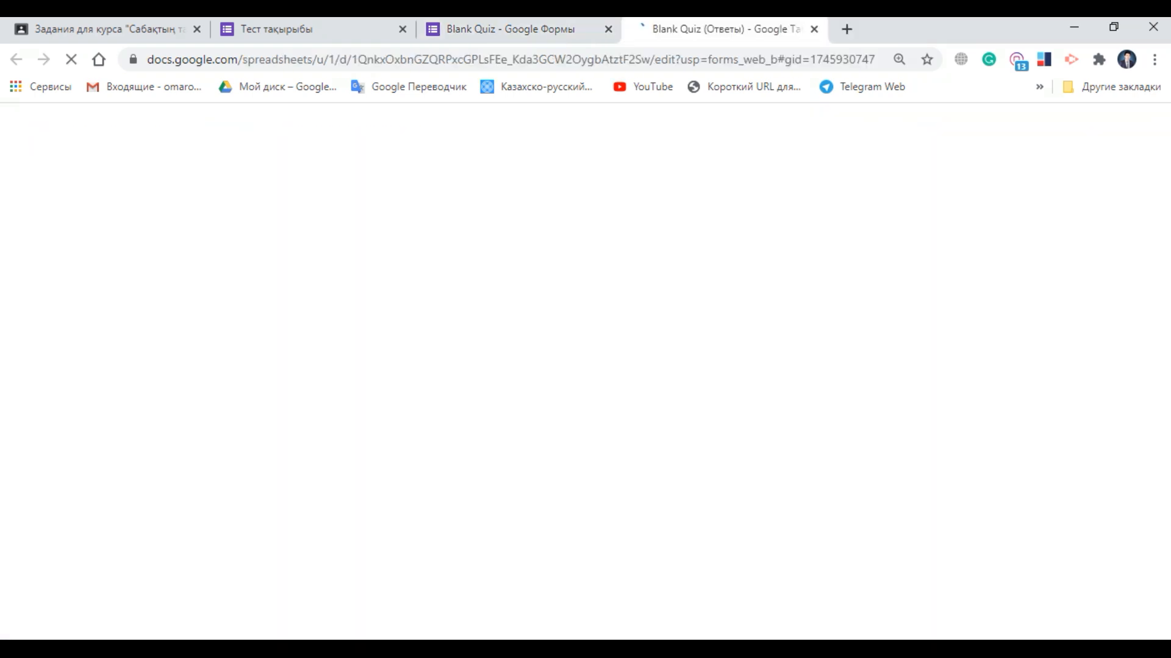